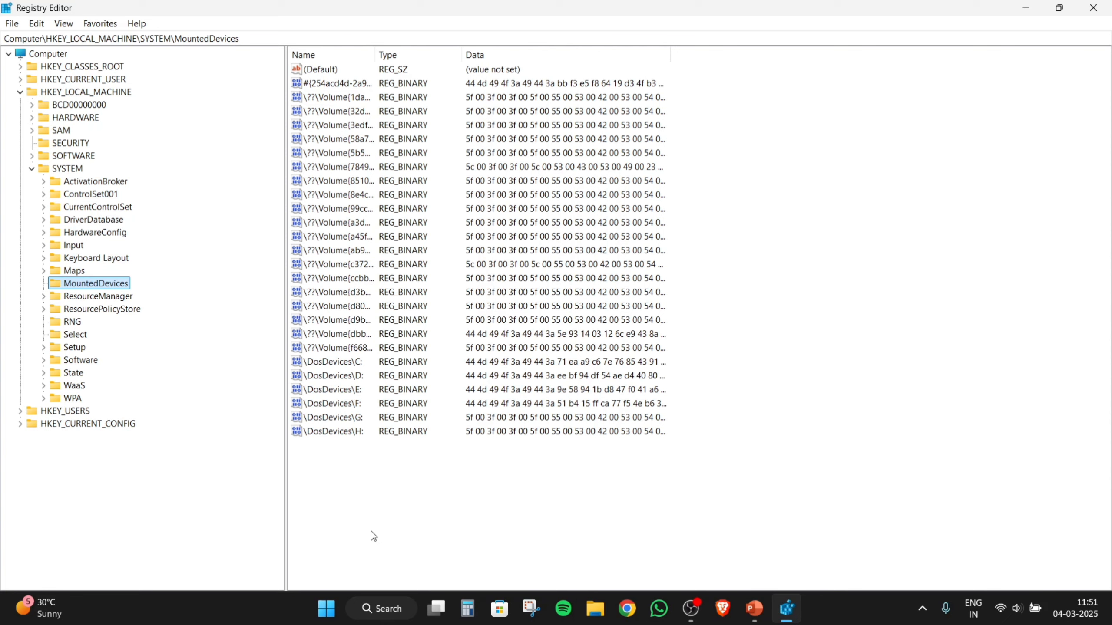
Switch to PowerPoint and briefly present the USB Device Forensics slide to check the list of USB analysis folders.
left_click(754, 609)
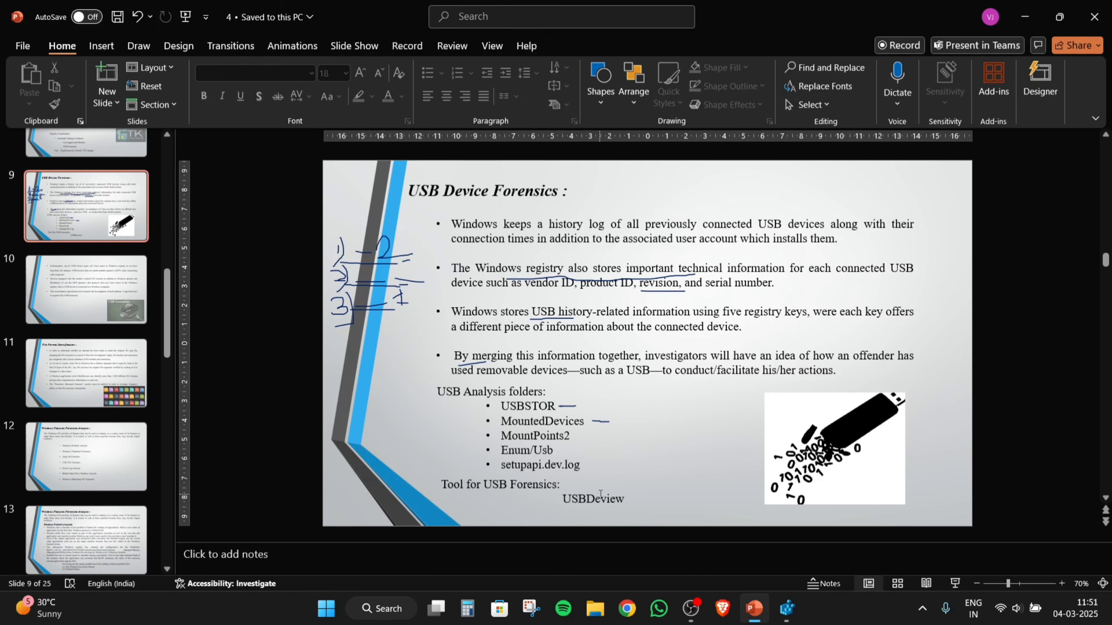
key("shift+F5")
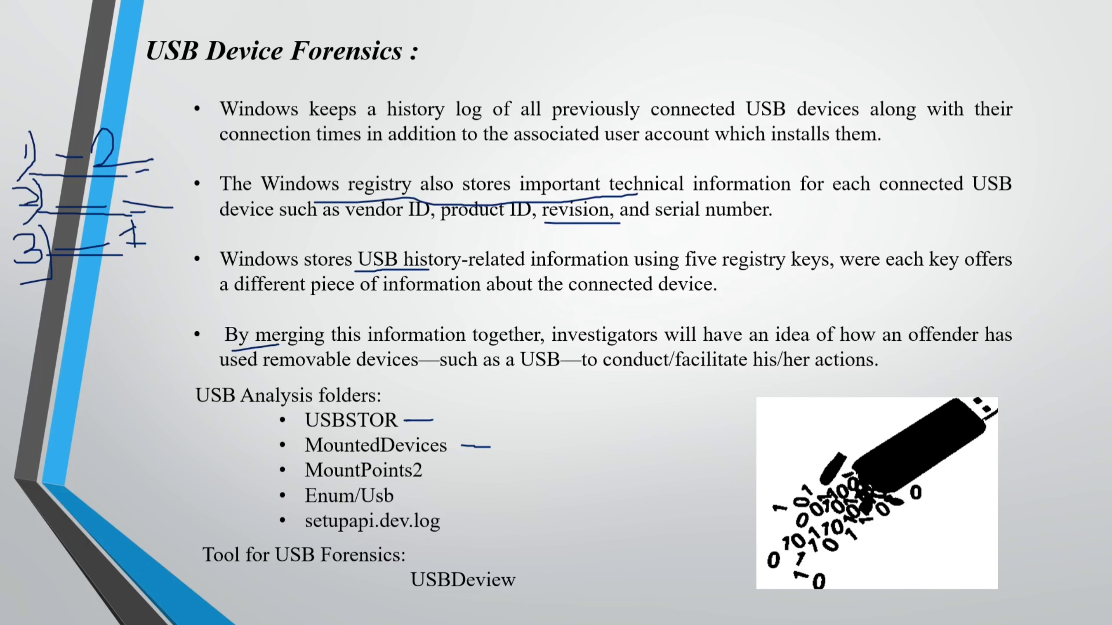
key("Escape")
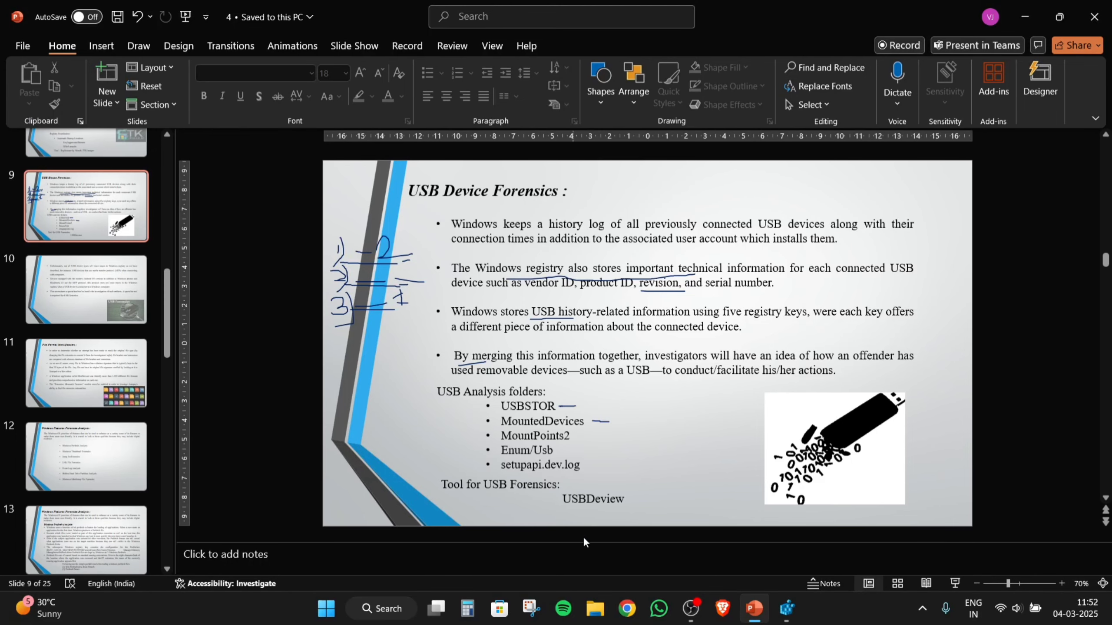
Switch back to Registry Editor, collapse the HKEY_LOCAL_MACHINE hive and expand HKEY_CURRENT_USER.
mouse_move(792, 622)
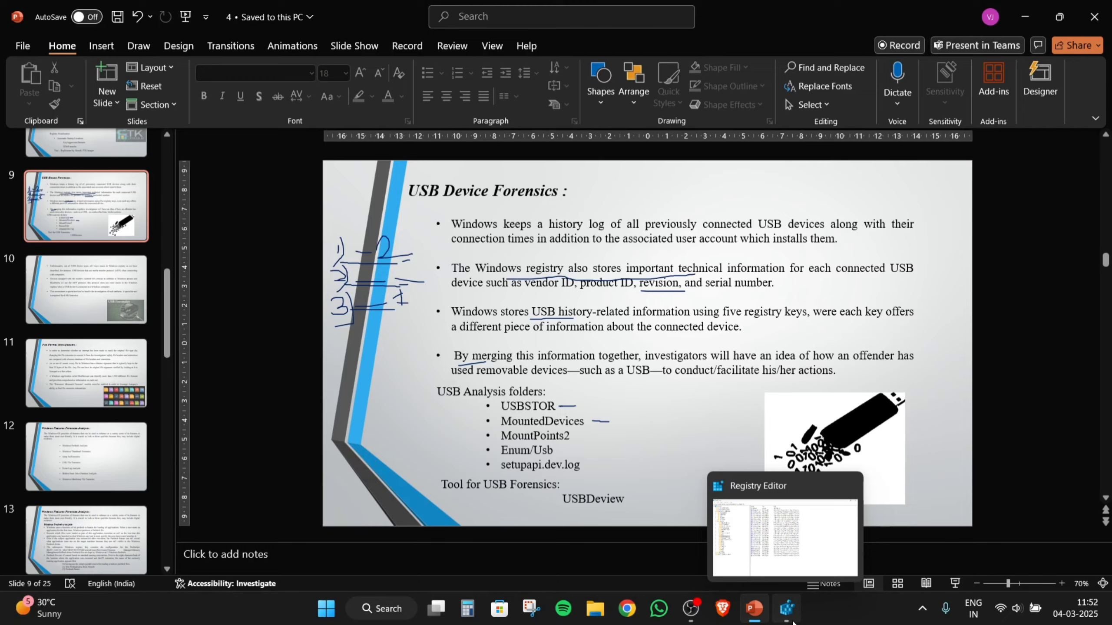
left_click(792, 622)
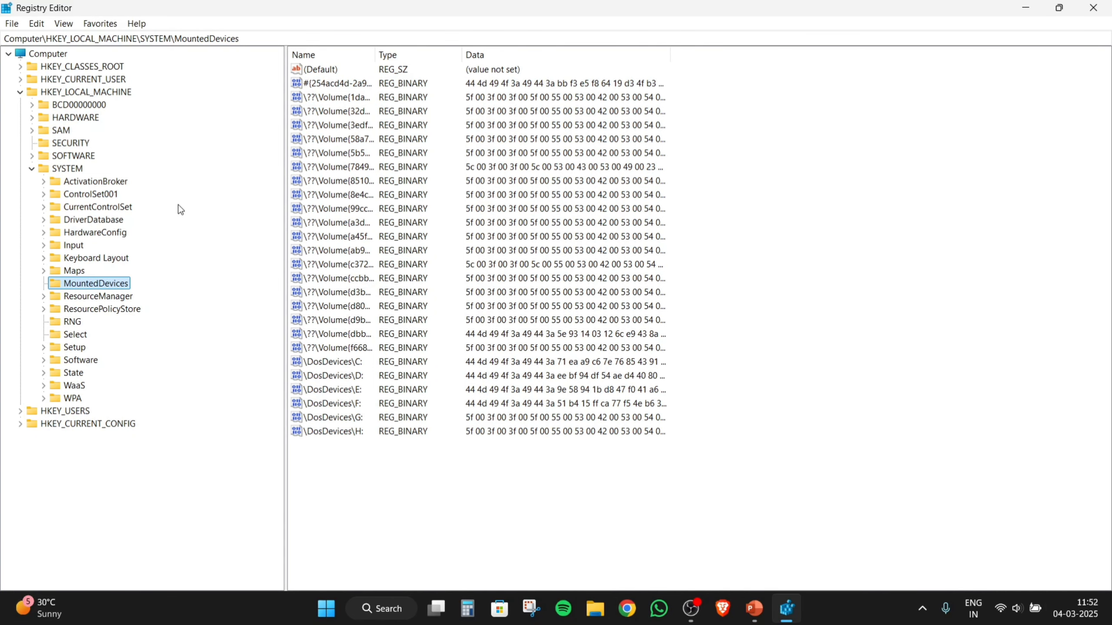
left_click(20, 92)
left_click(19, 79)
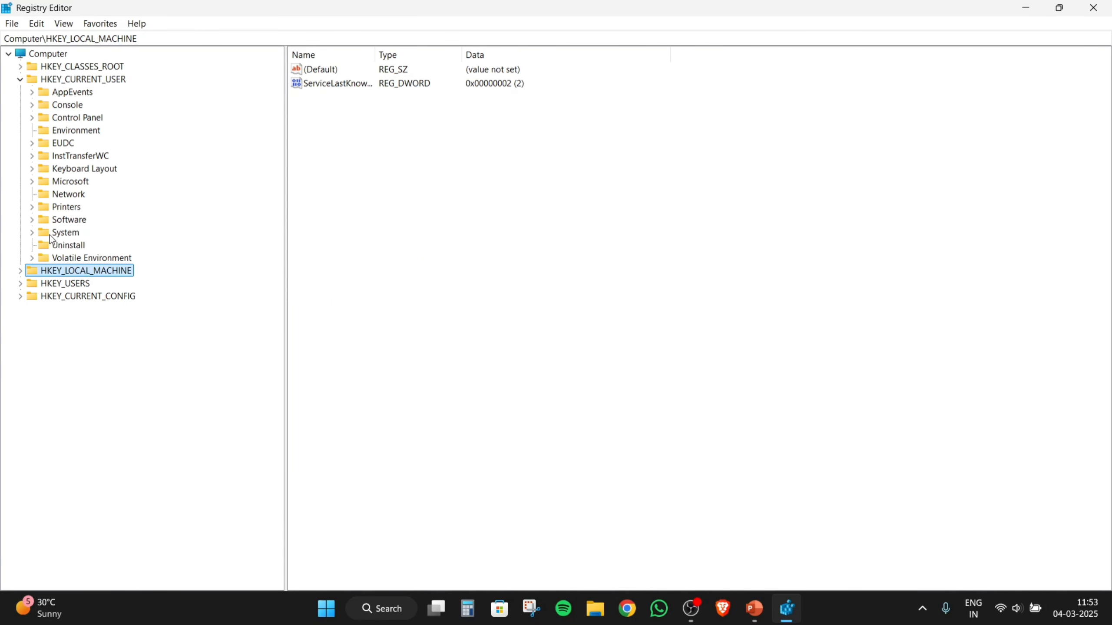
Expand the Software\Microsoft\Windows\CurrentVersion path under HKEY_CURRENT_USER.
left_click(33, 220)
scroll(33, 225, "down", 1)
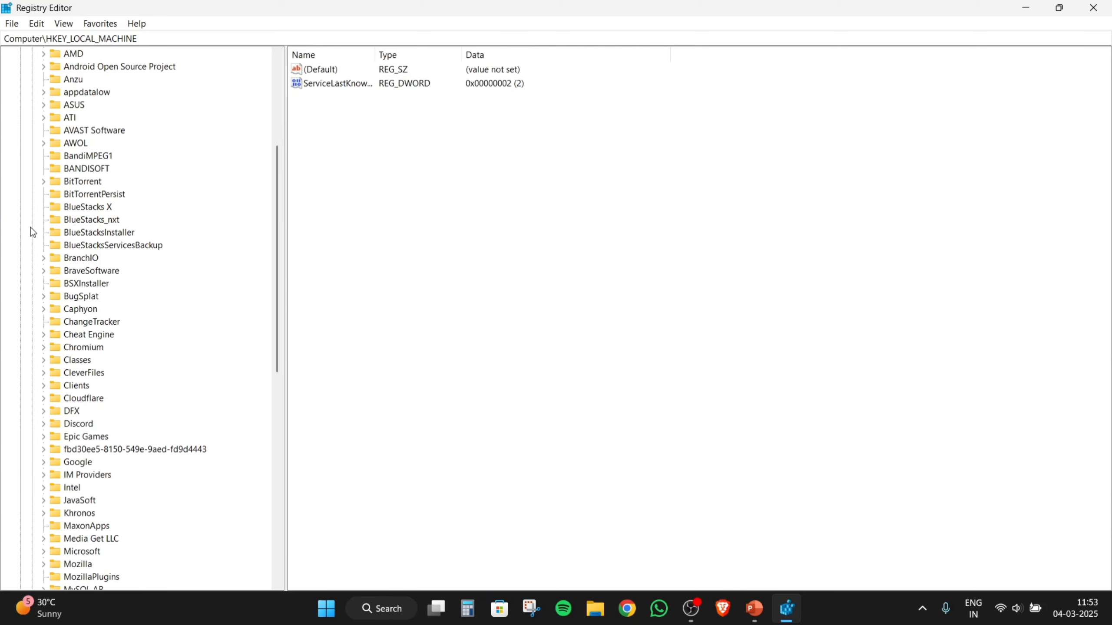
left_click(43, 552)
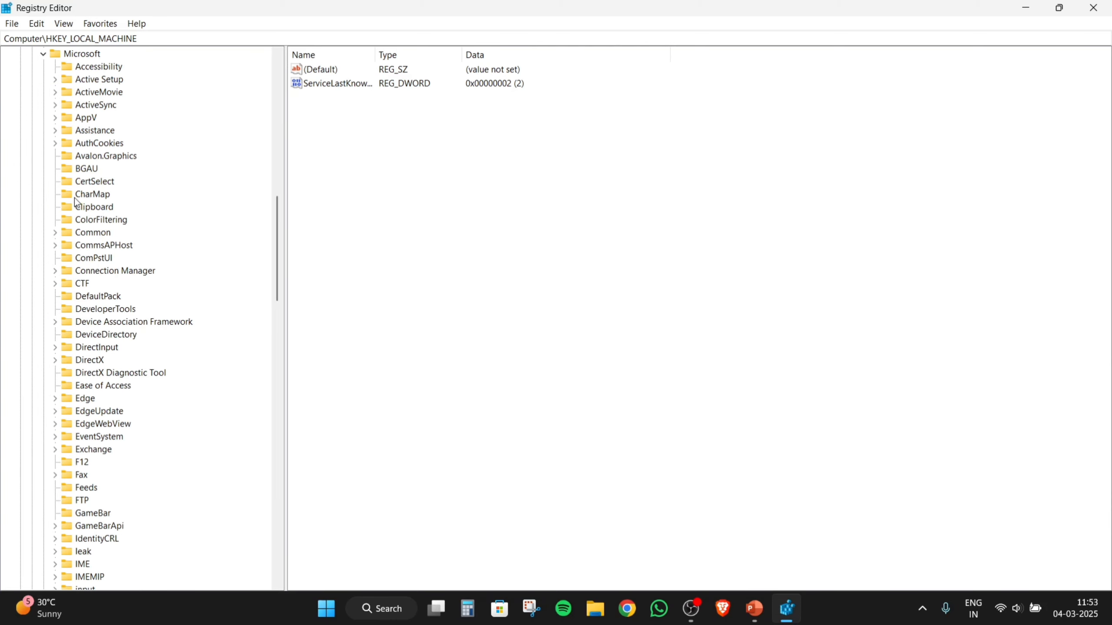
left_click(54, 373)
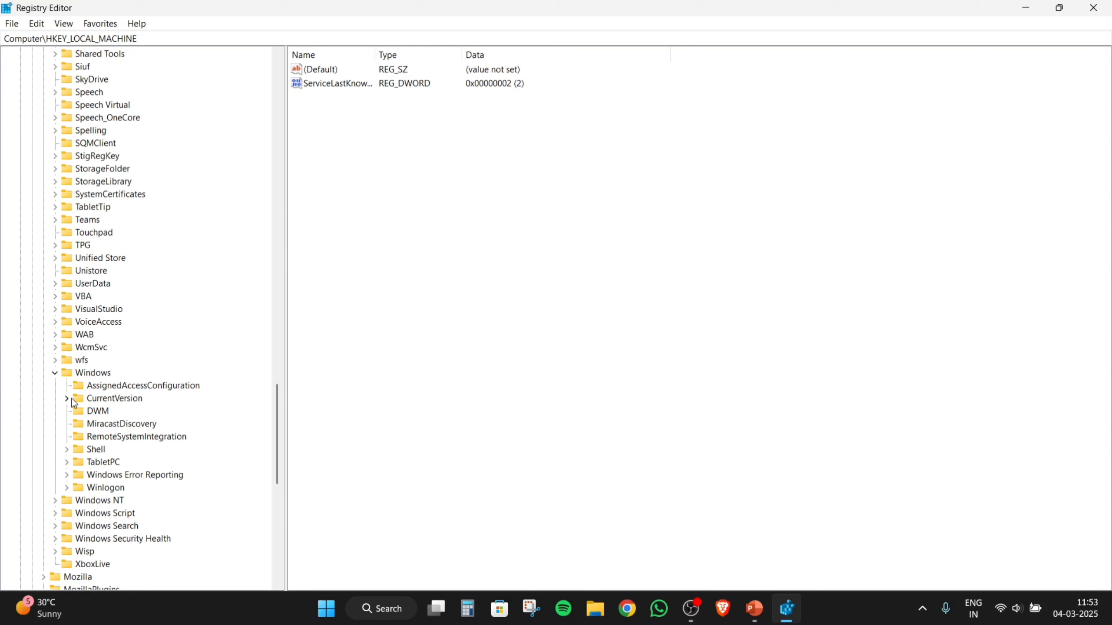
left_click(72, 400)
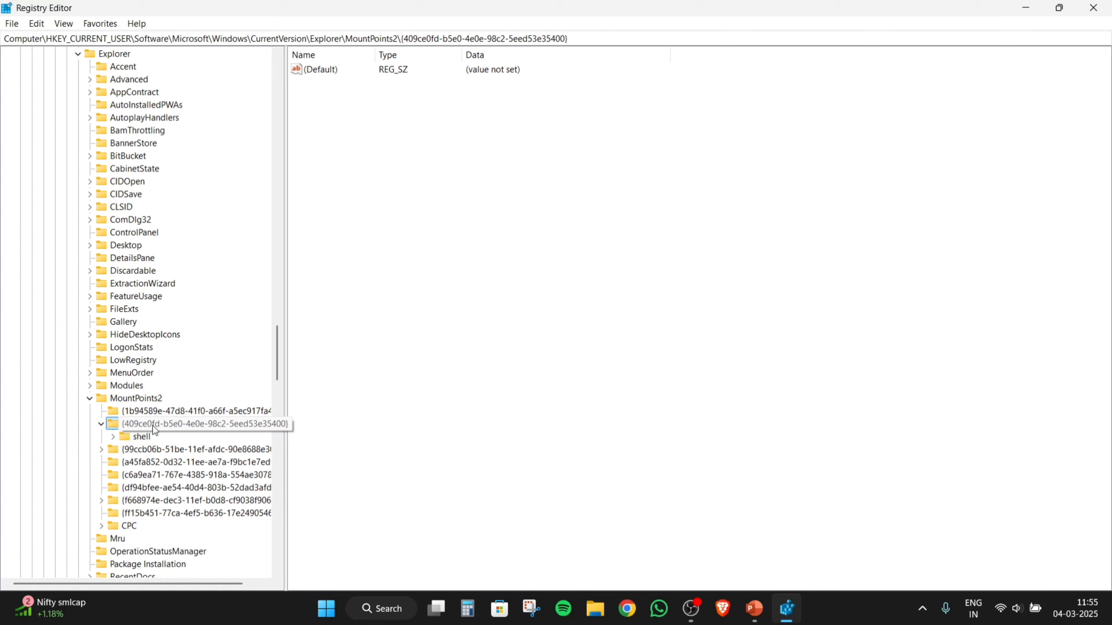
Switch to PowerPoint to check the USB analysis folders listed on the USB Device Forensics slide.
left_click(766, 617)
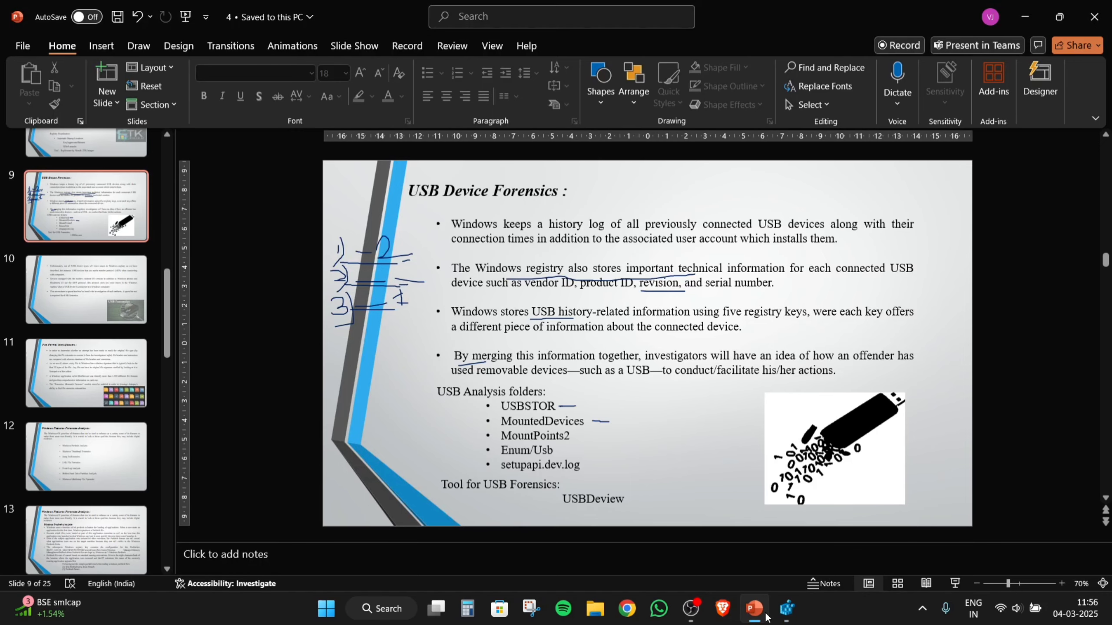
left_click(765, 617)
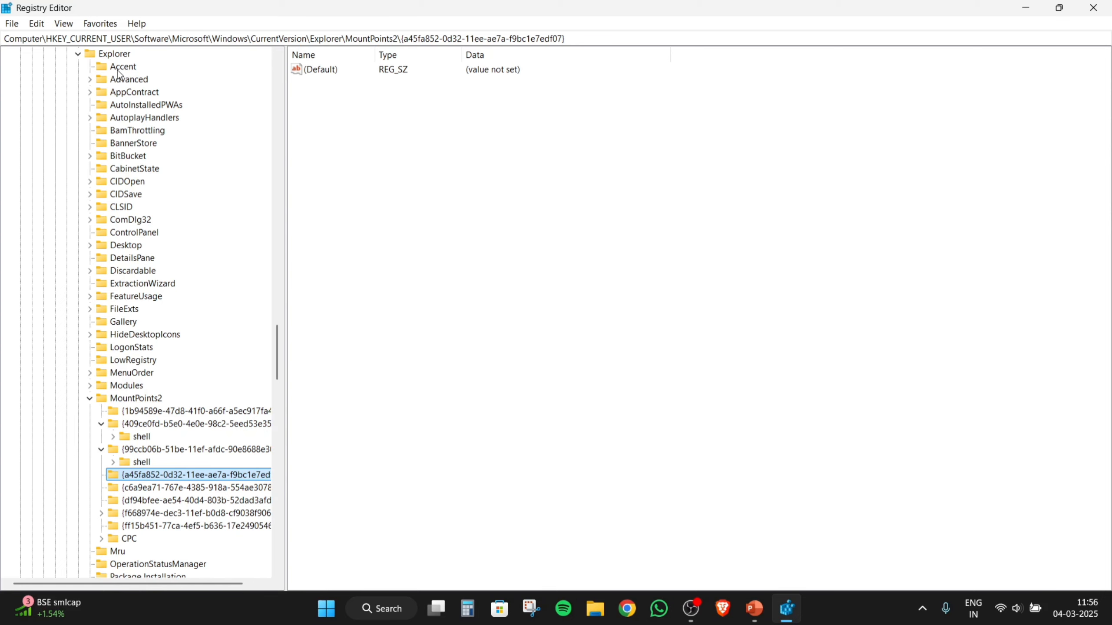
In Registry Editor, go back up from the MountPoints2 subkeys and collapse the whole HKEY_CURRENT_USER hive.
scroll(88, 322, "up", 7)
left_click(92, 323)
key("Left")
key("Left")
key("Left")
key("Left")
key("Left")
key("Left")
key("Left")
key("Left")
key("Left")
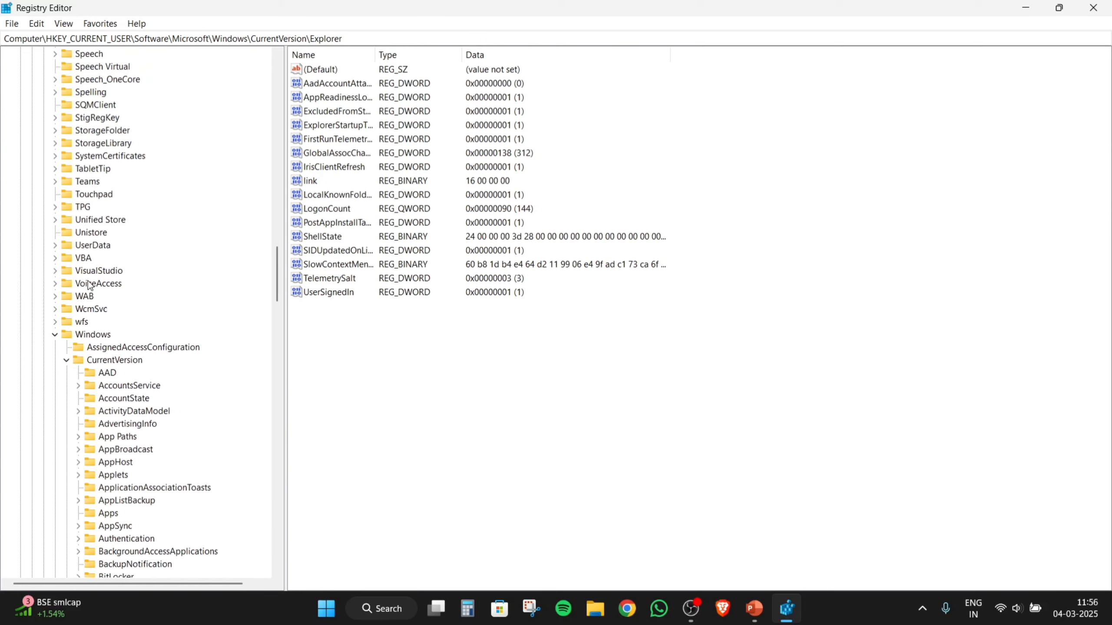
left_click(21, 81)
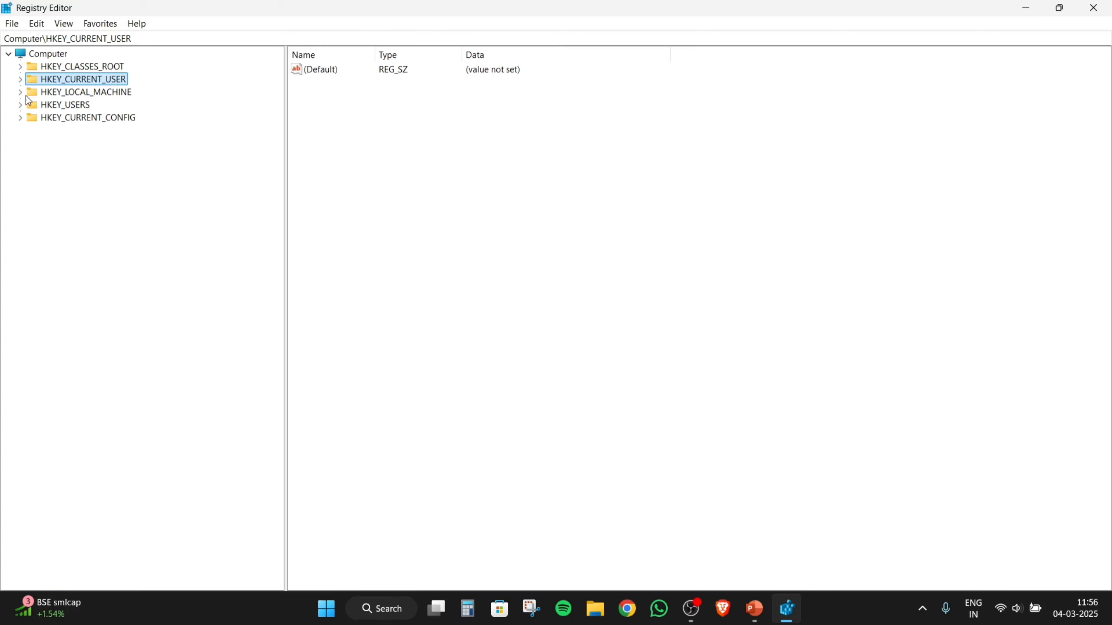
Expand HKEY_LOCAL_MACHINE\SYSTEM\CurrentControlSet\Enum\USB and collapse the neighbouring USBSTOR key.
left_click(20, 93)
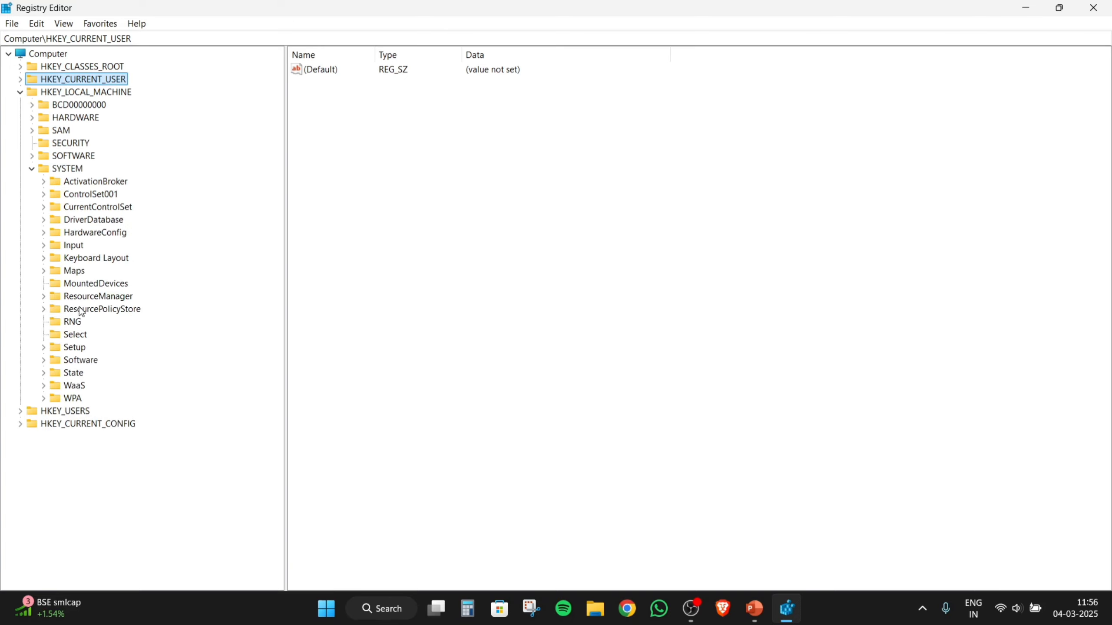
left_click(44, 207)
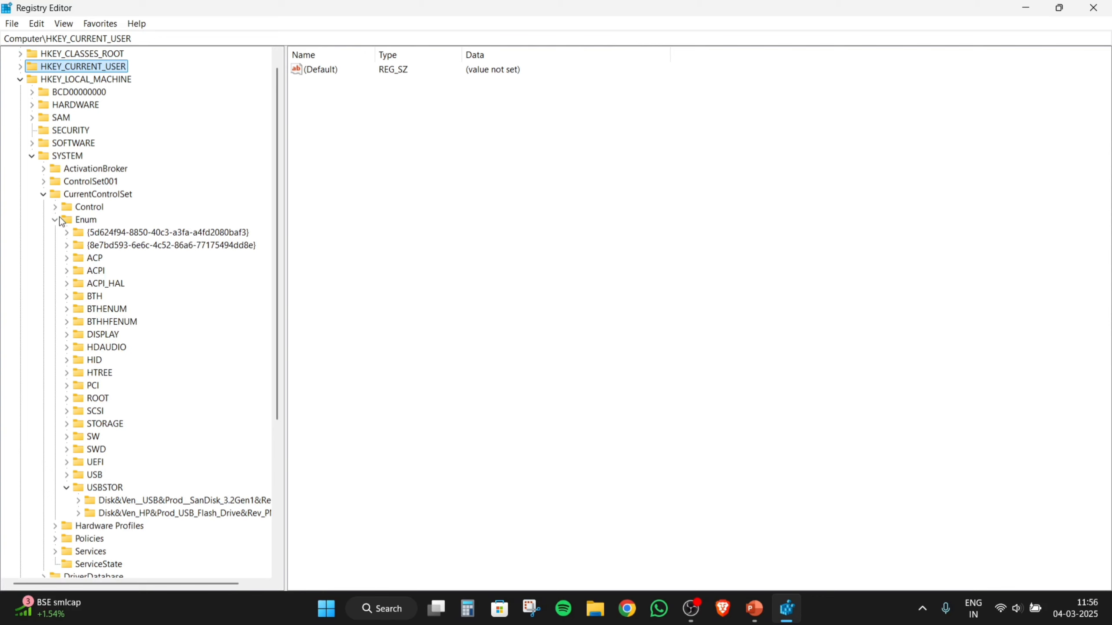
left_click(67, 476)
scroll(72, 445, "down", 1)
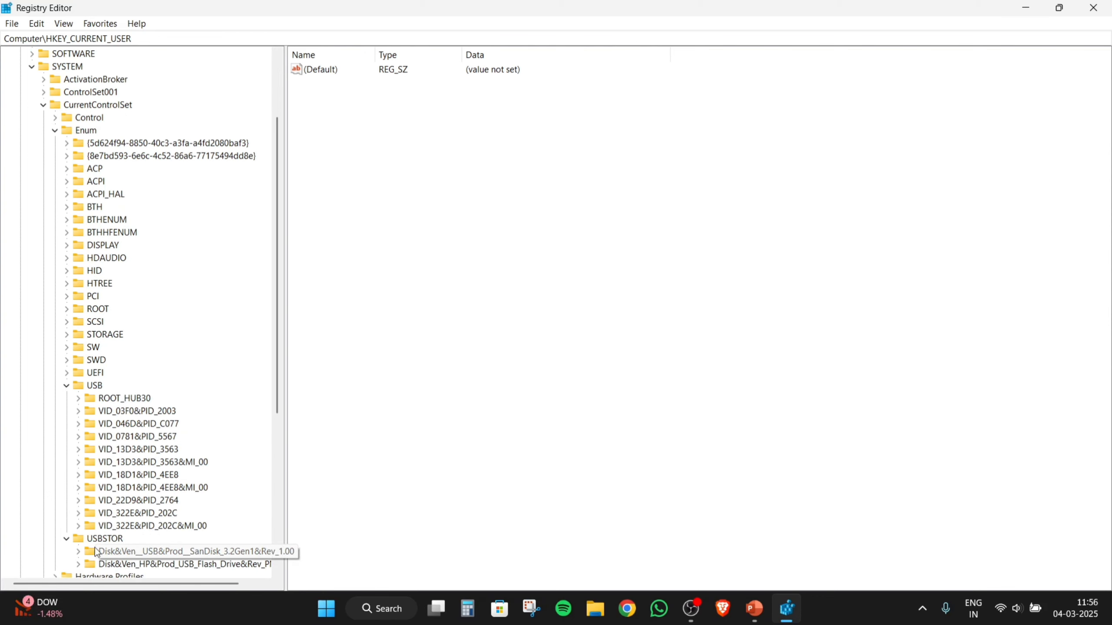
left_click(66, 539)
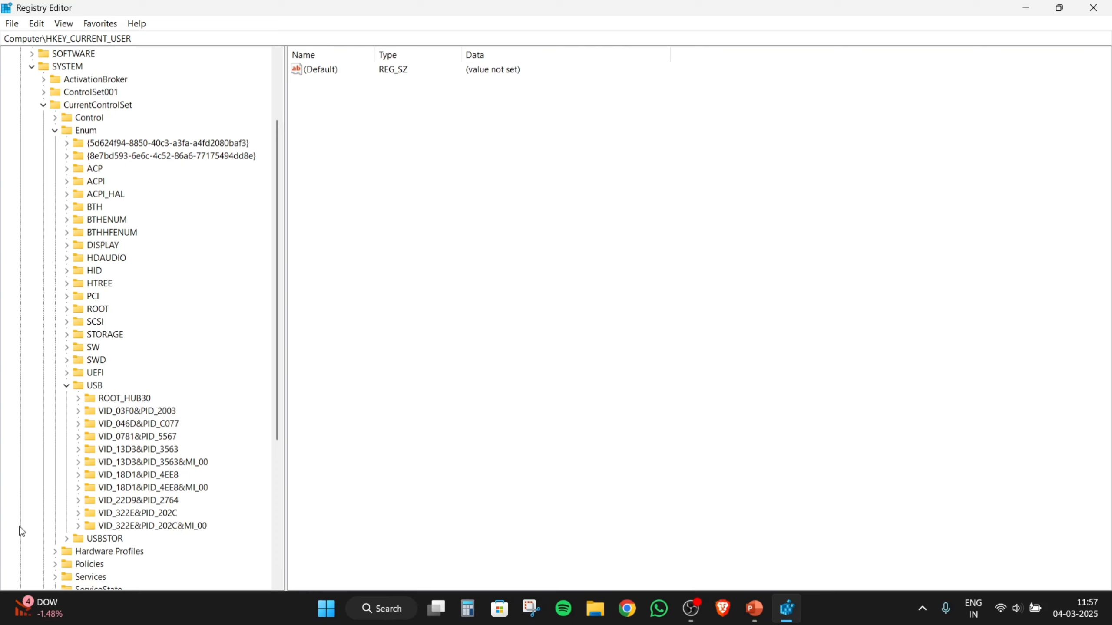
Expand the VID_03F0&PID_2003 device key and open its serial-number subkey to examine the stored values.
left_click(80, 411)
left_click(124, 425)
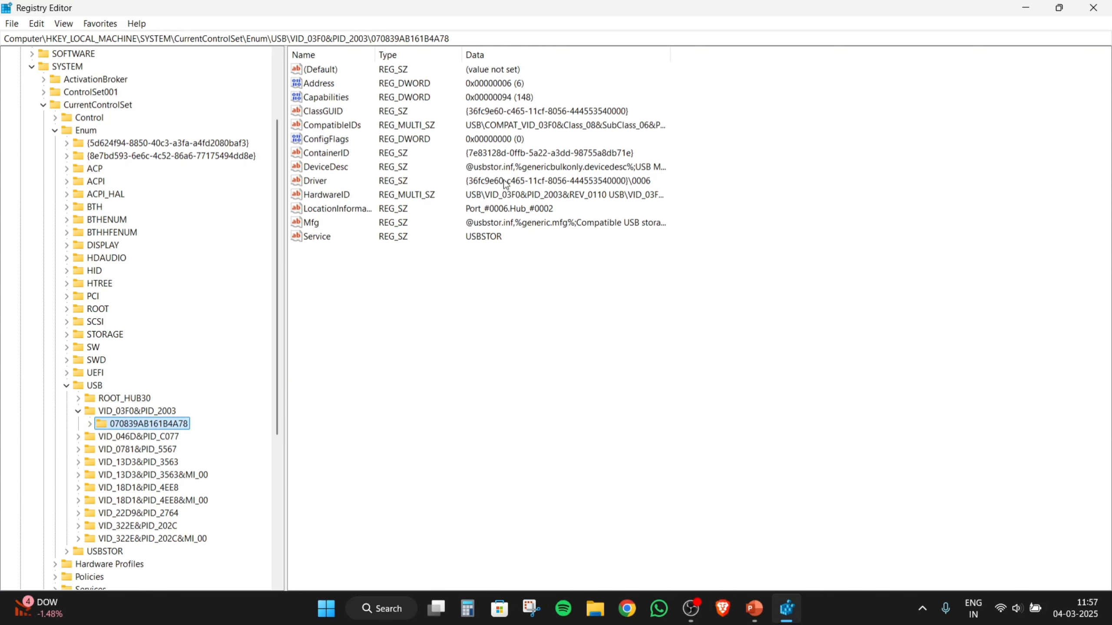
left_click(506, 205)
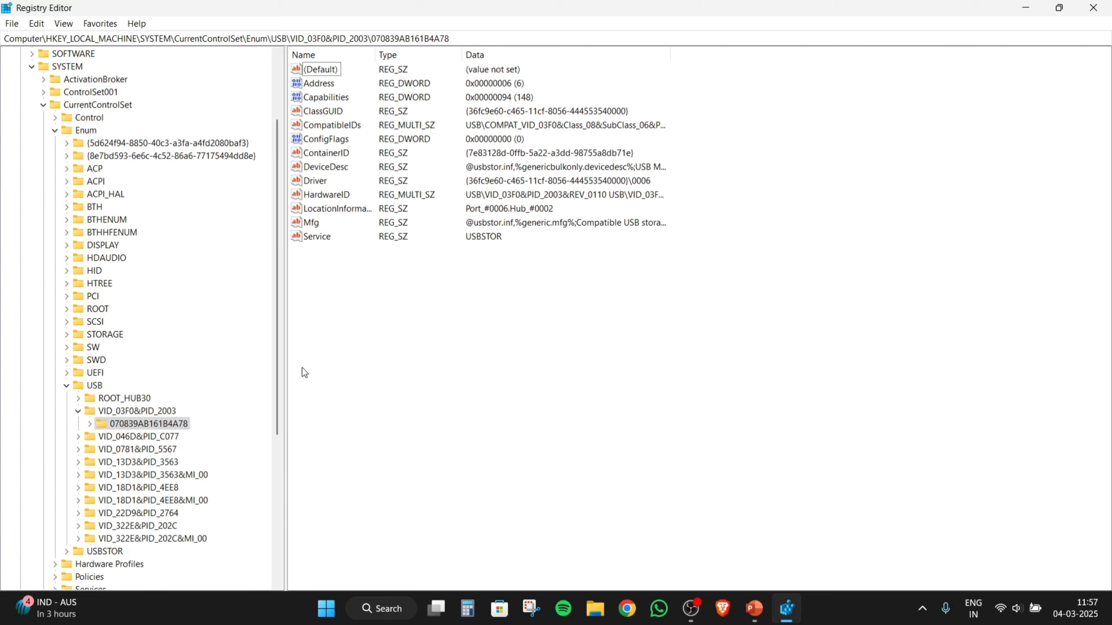
Switch to PowerPoint and present the USB Device Forensics slide from the current slide.
left_click(755, 613)
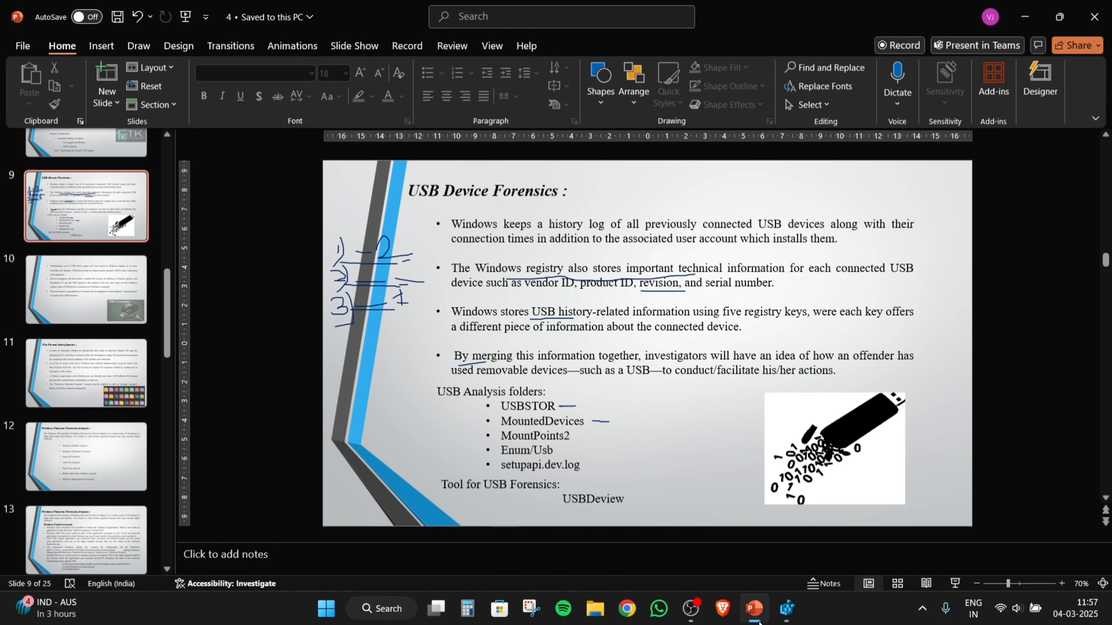
key("shift+F5")
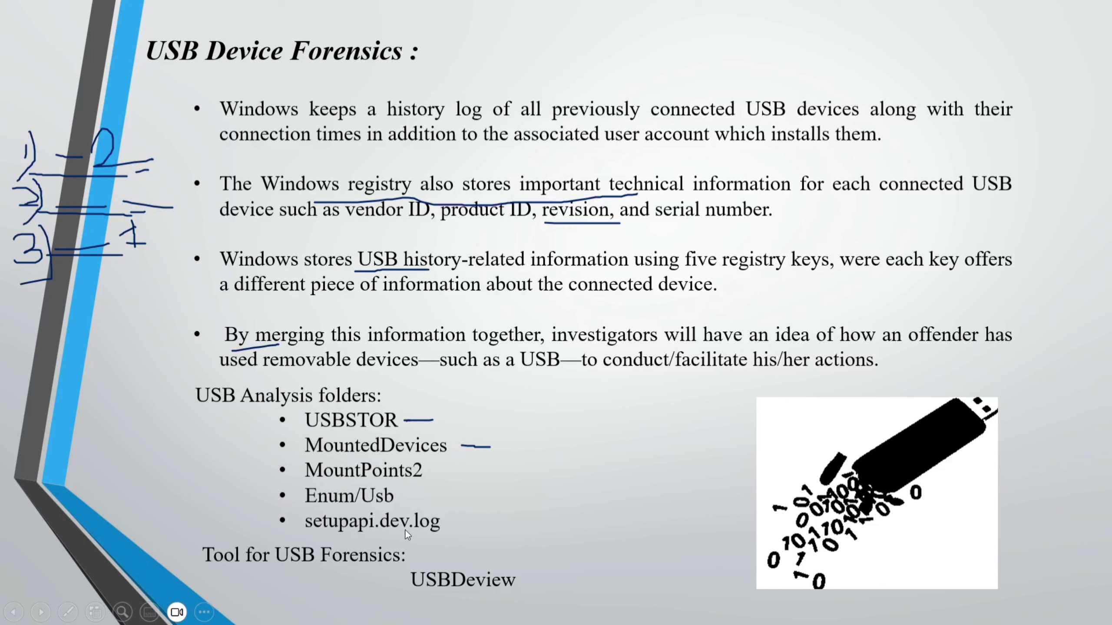